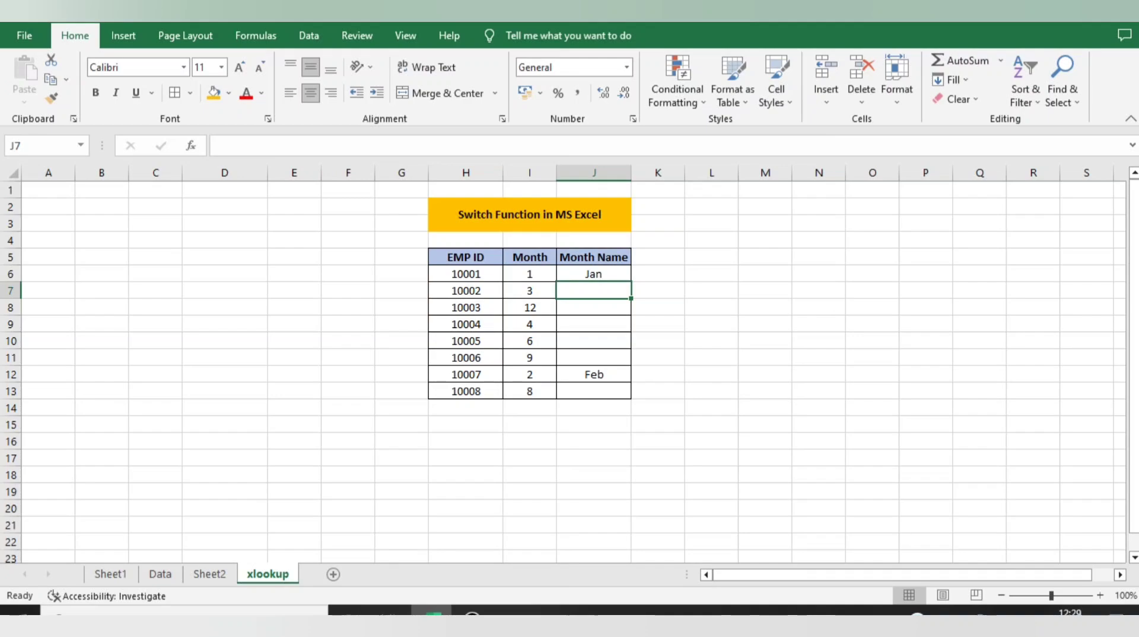
click(594, 274)
key(ctrl+shift+Down)
key(ctrl+shift+Down)
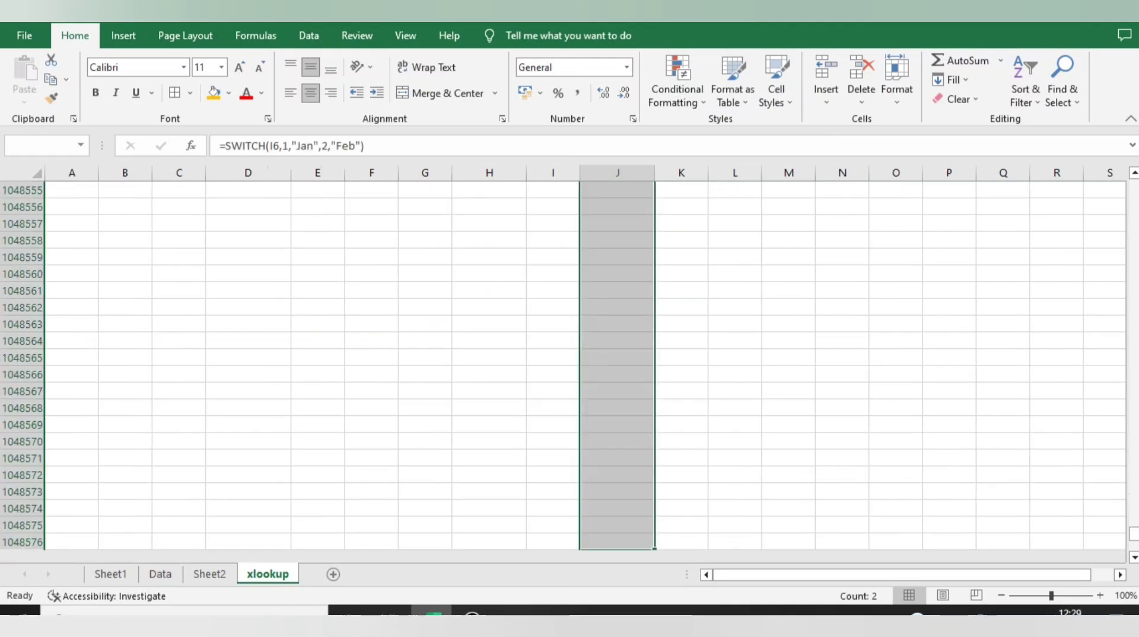
key(ctrl+shift+Up)
key(ctrl+shift+Up)
key(ctrl+shift+Down)
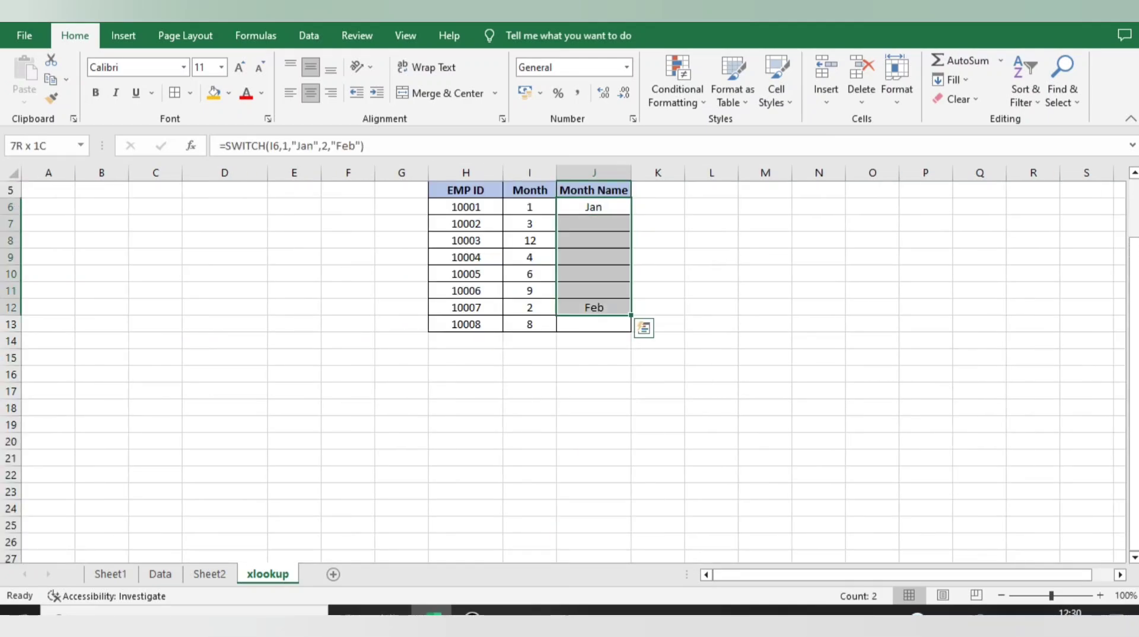
key(BackSpace)
key(Escape)
key(Left)
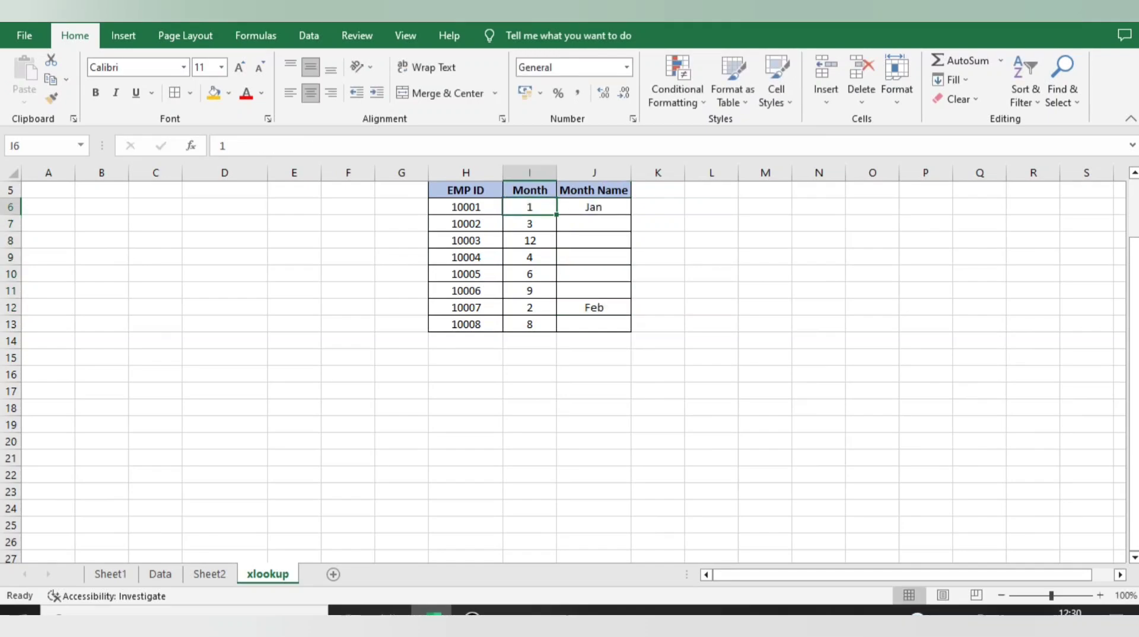
Clear the existing SWITCH formulas from cells J6 and J12 in the Month Name column.
key(Right)
key(ctrl+shift+Down)
key(BackSpace)
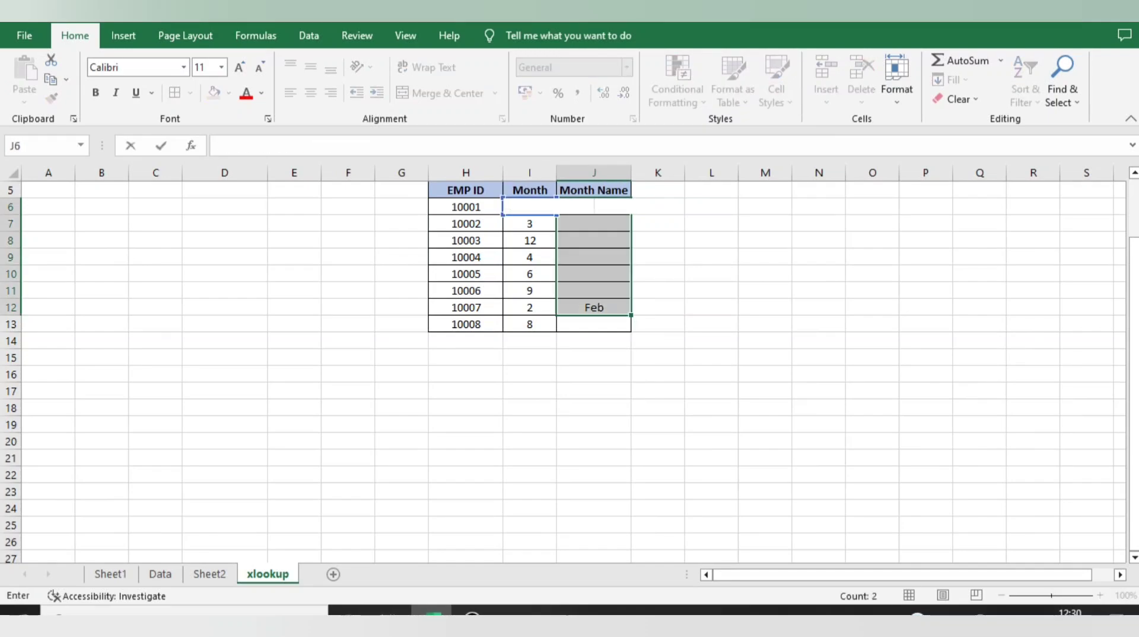
key(Left)
key(ctrl+Down)
key(Up)
key(Right)
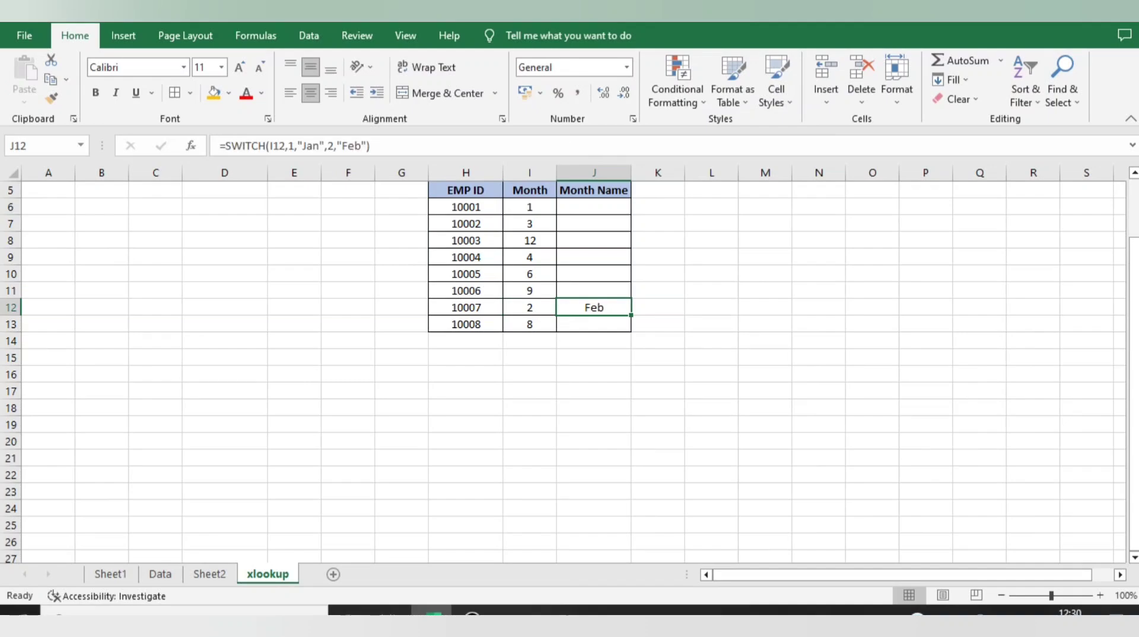
key(BackSpace)
key(Left)
Examine the table's title, the EMP ID and Month data, and the empty Month Name column.
key(ctrl+Up)
key(Left)
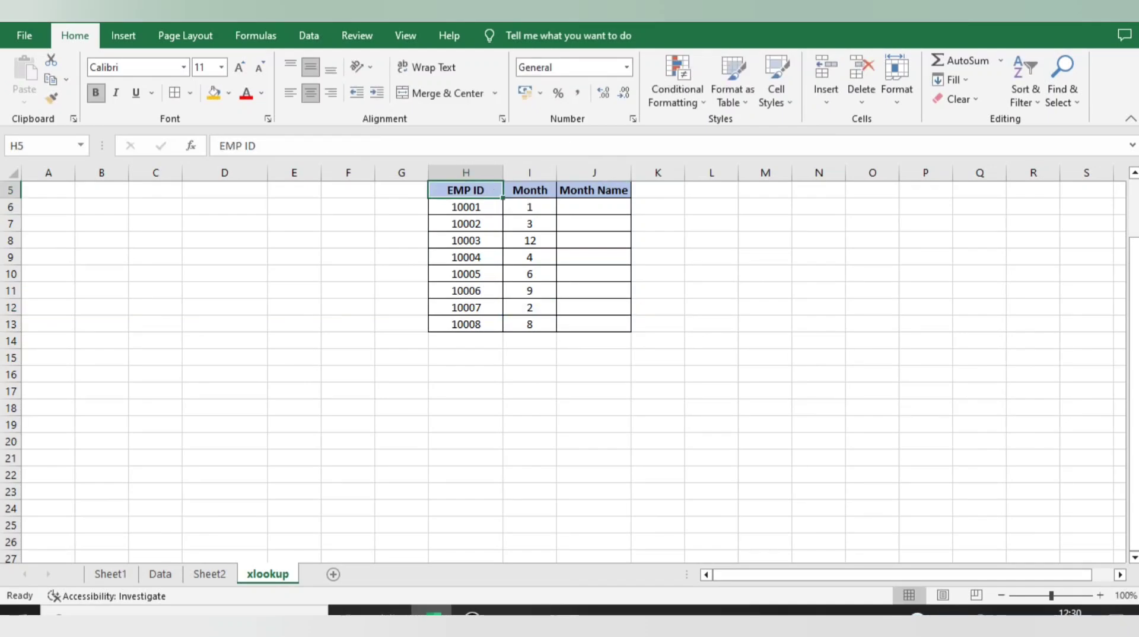
key(ctrl+shift+Down)
key(shift+Right)
key(Up)
key(Up)
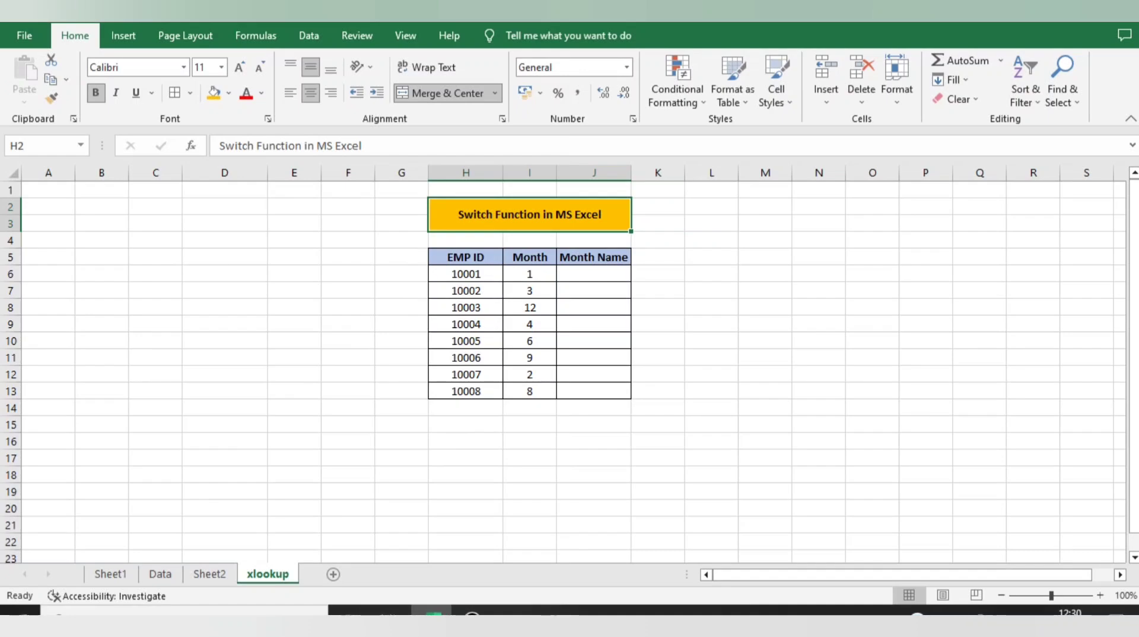
key(Down)
key(Down)
key(Right)
key(Down)
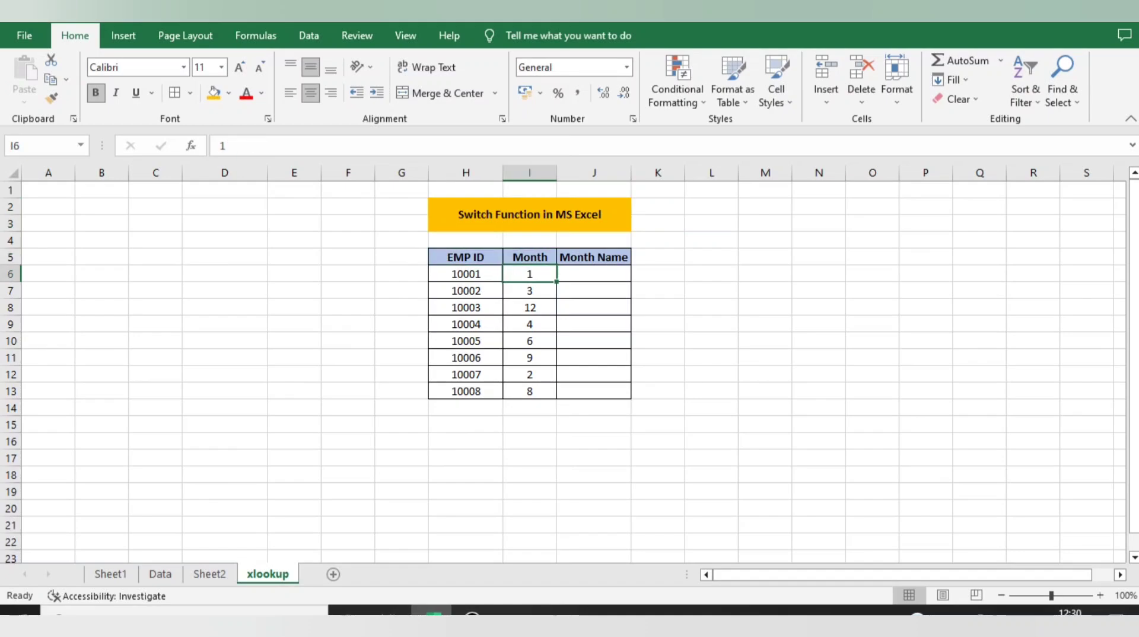
key(Right)
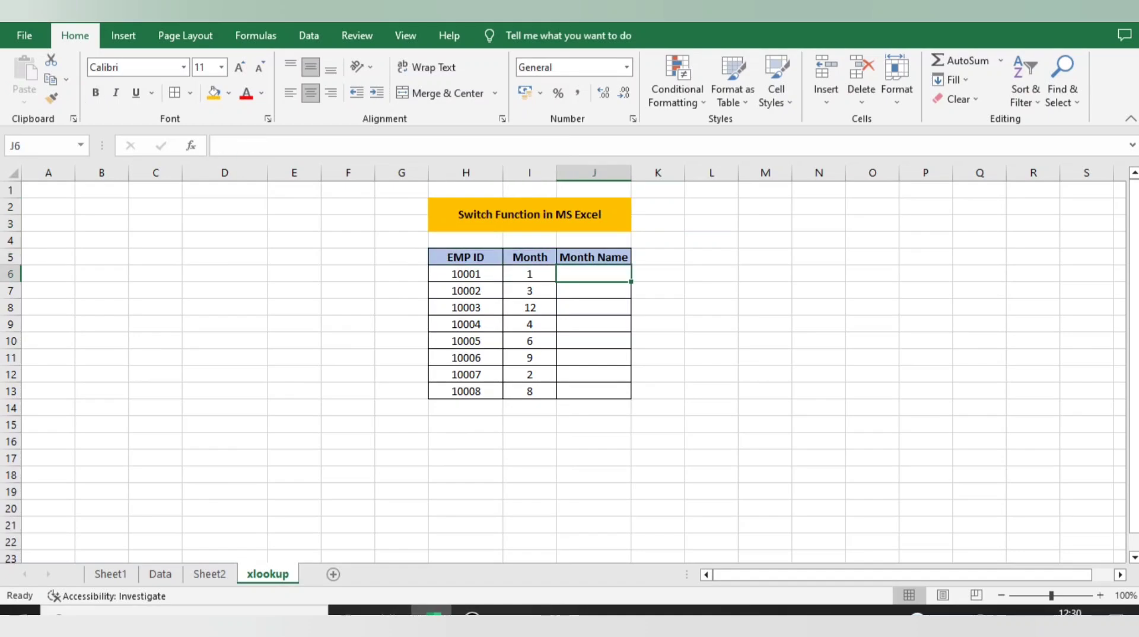
key(Left)
key(ctrl+shift+Down)
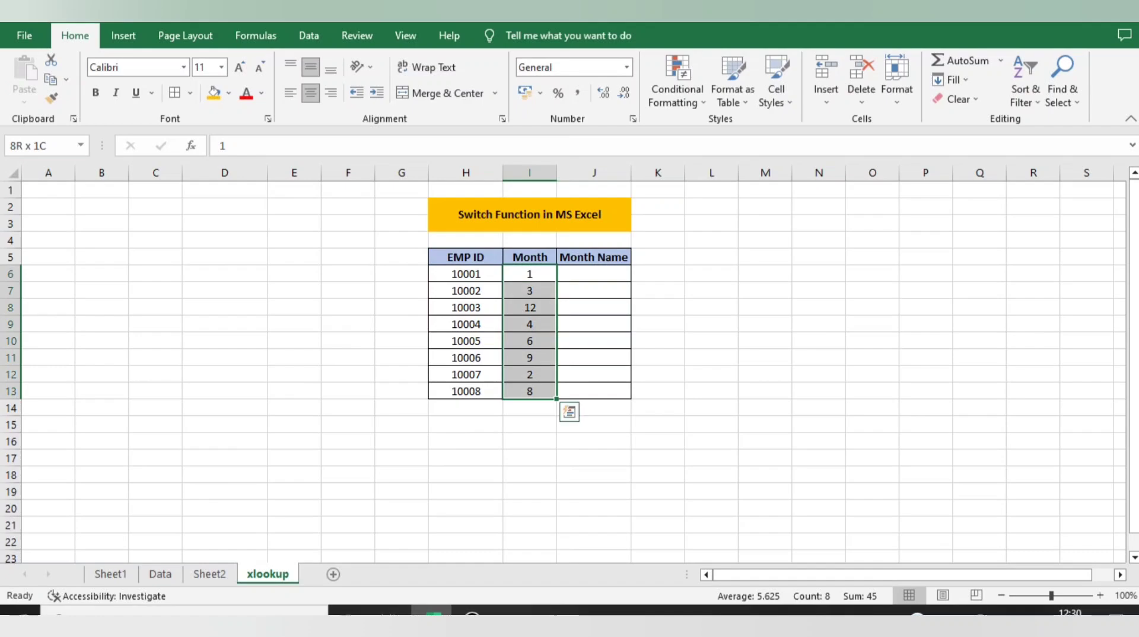
key(Up)
key(Right)
key(Left)
key(Down)
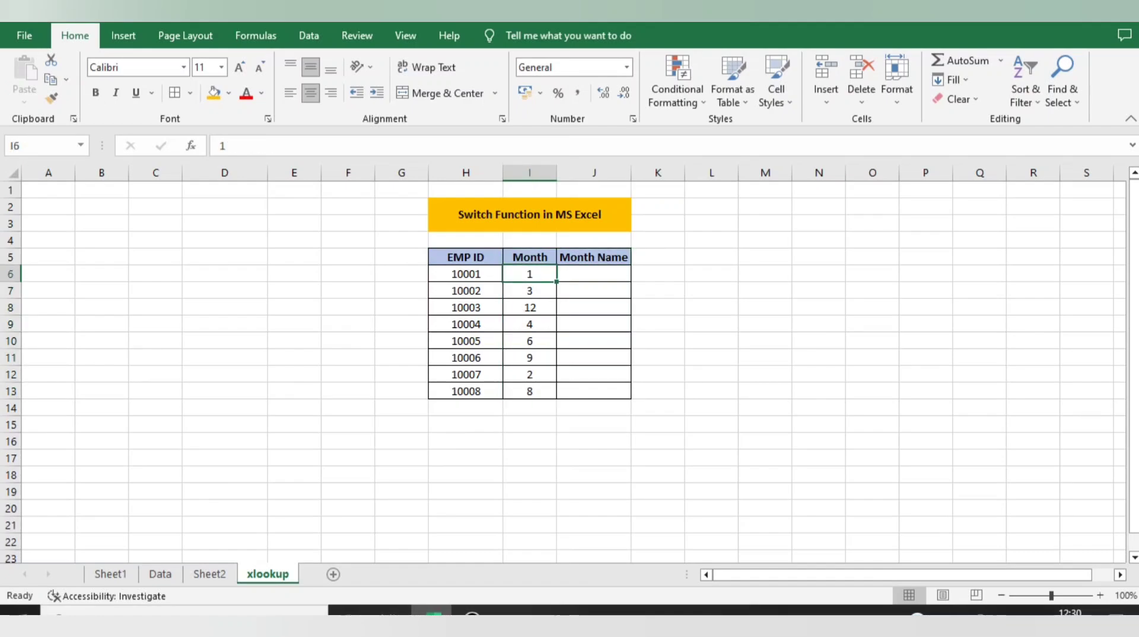
Start a SWITCH formula in J6 with cell I6 as the expression.
key(Right)
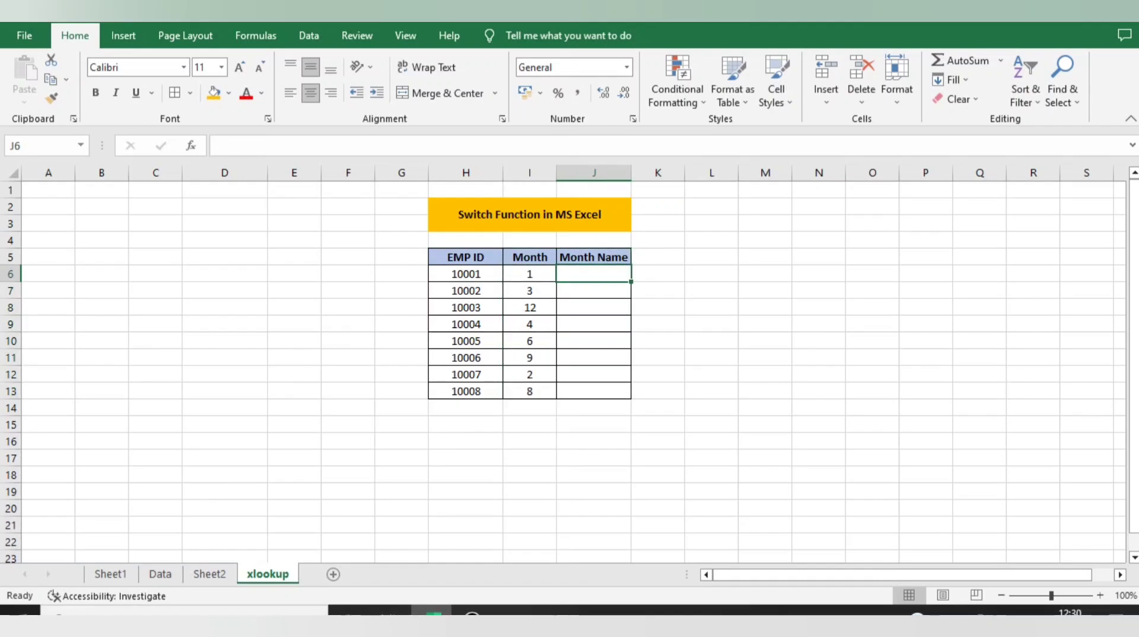
text(=swi)
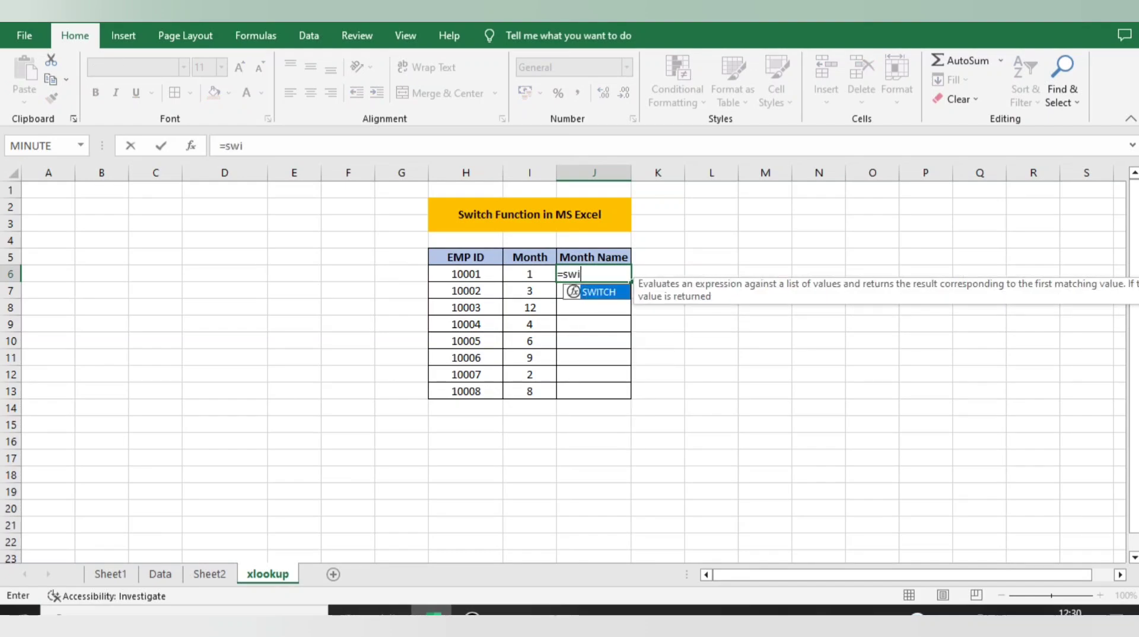
key(Tab)
key(Left)
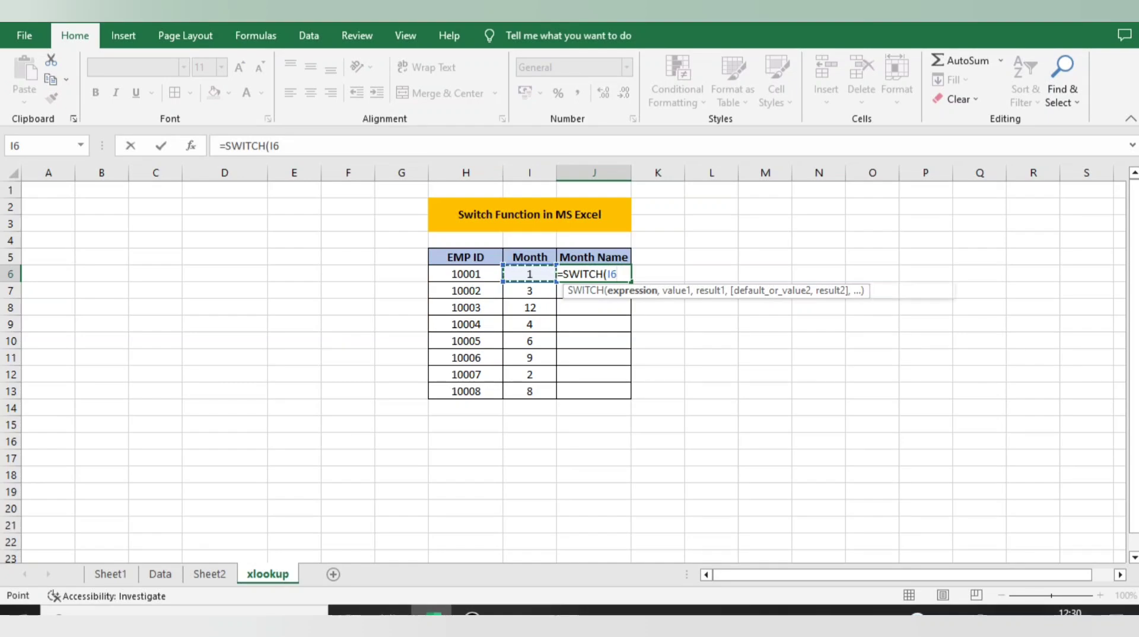
text(,)
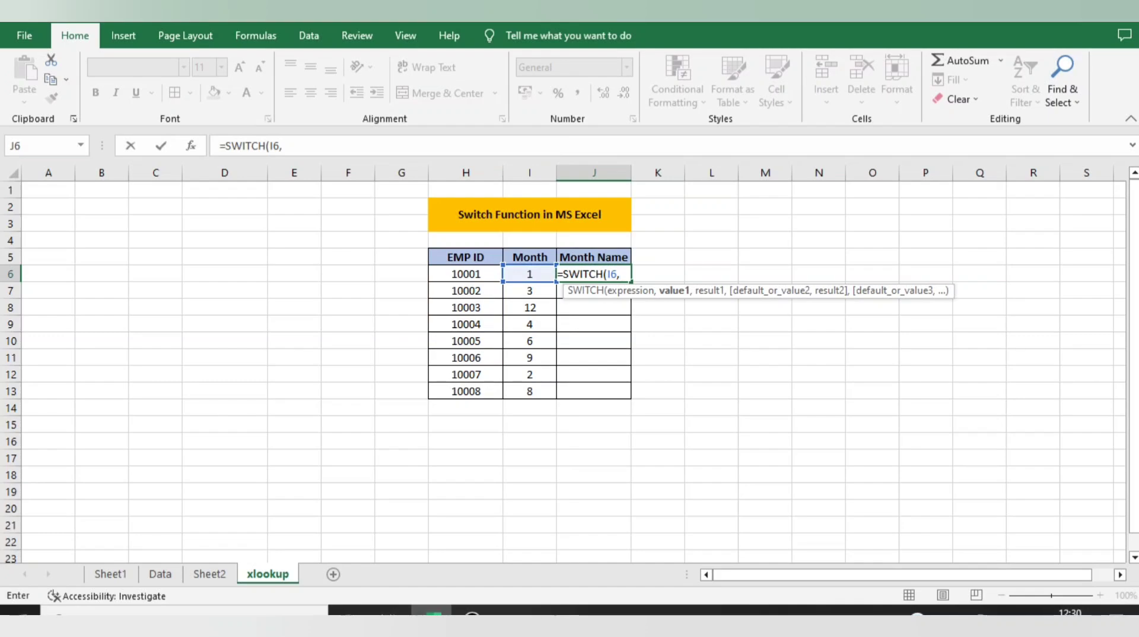
Add the value and result pairs 1 for Jan, 2 for Feb and 3 for Mar to the SWITCH formula in J6.
text(1,"J)
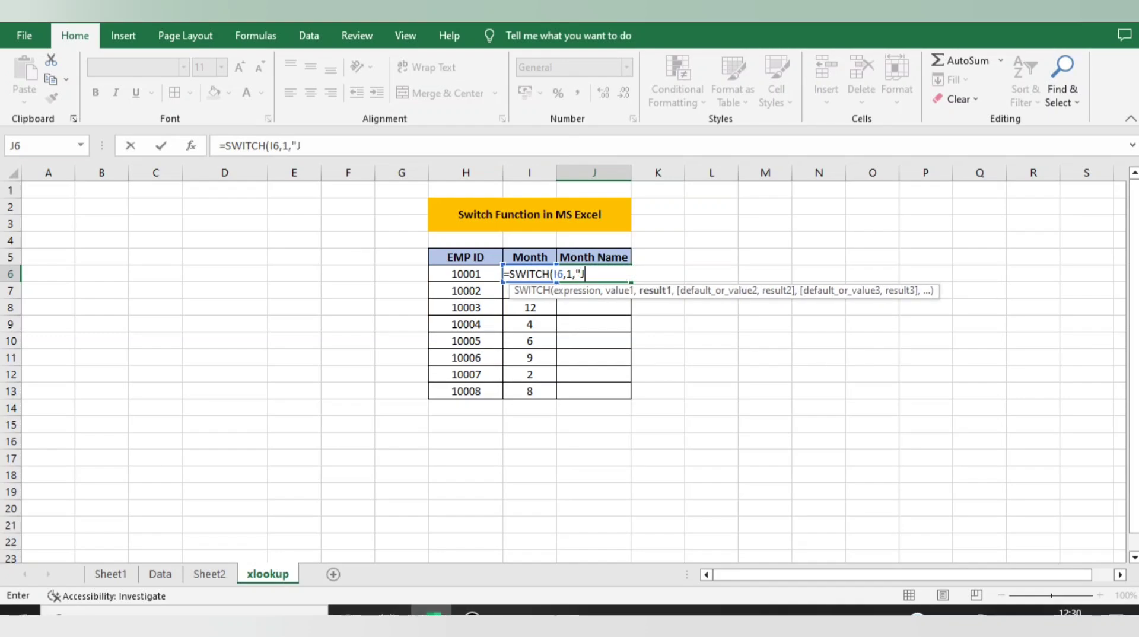
text(an,)
text(2,")
text(Freb)
key(BackSpace)
key(BackSpace)
key(BackSpace)
text(e)
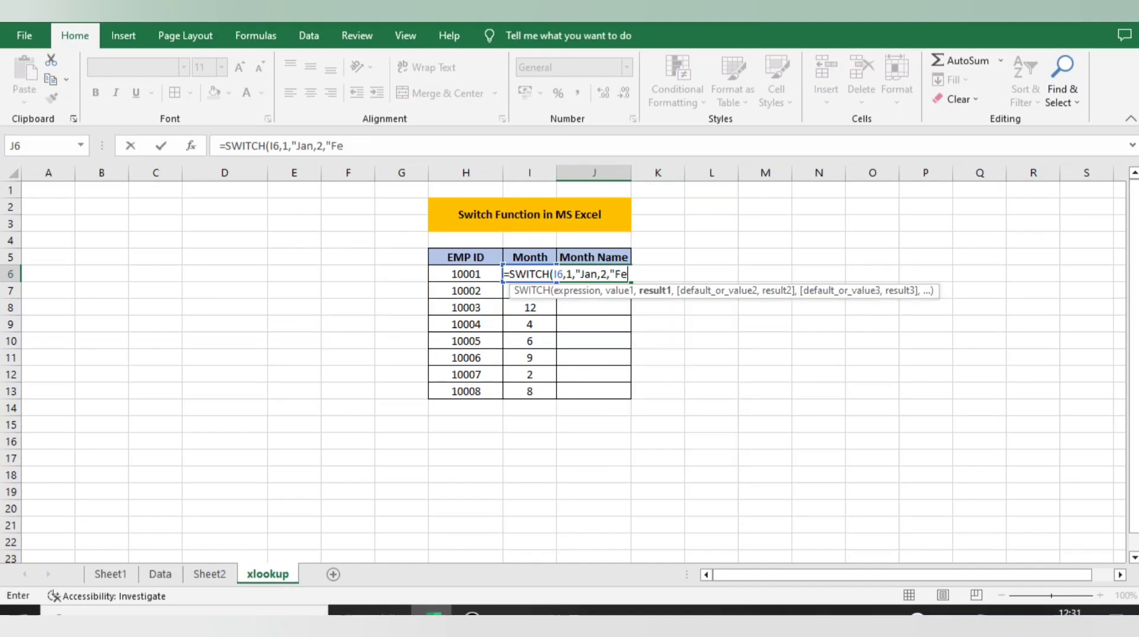
text(b",3,"Mar)
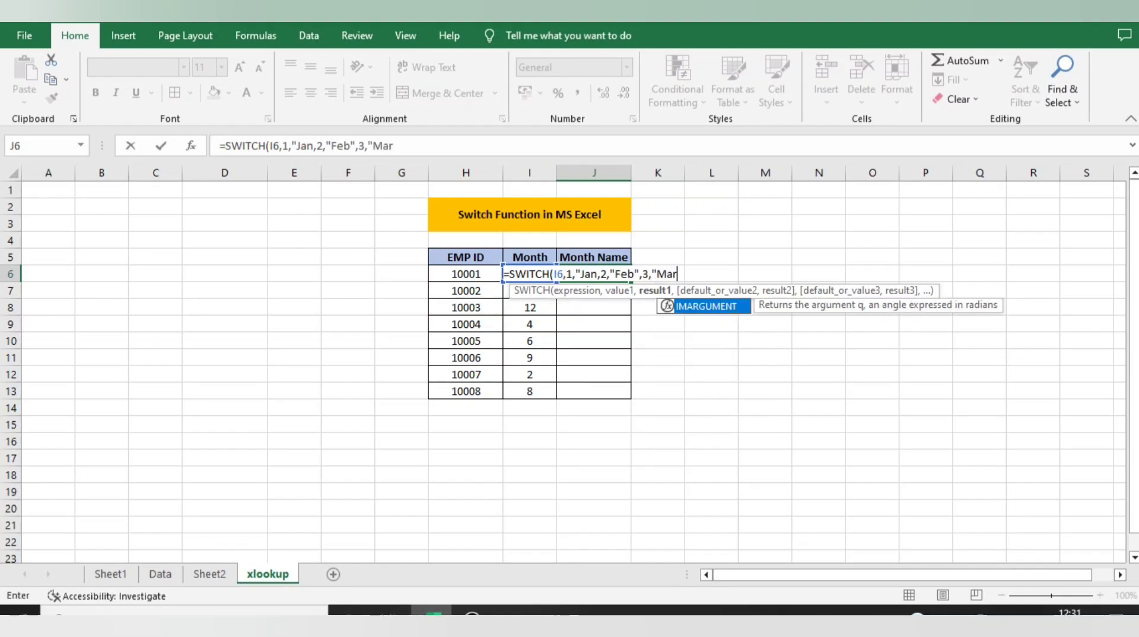
text(",)
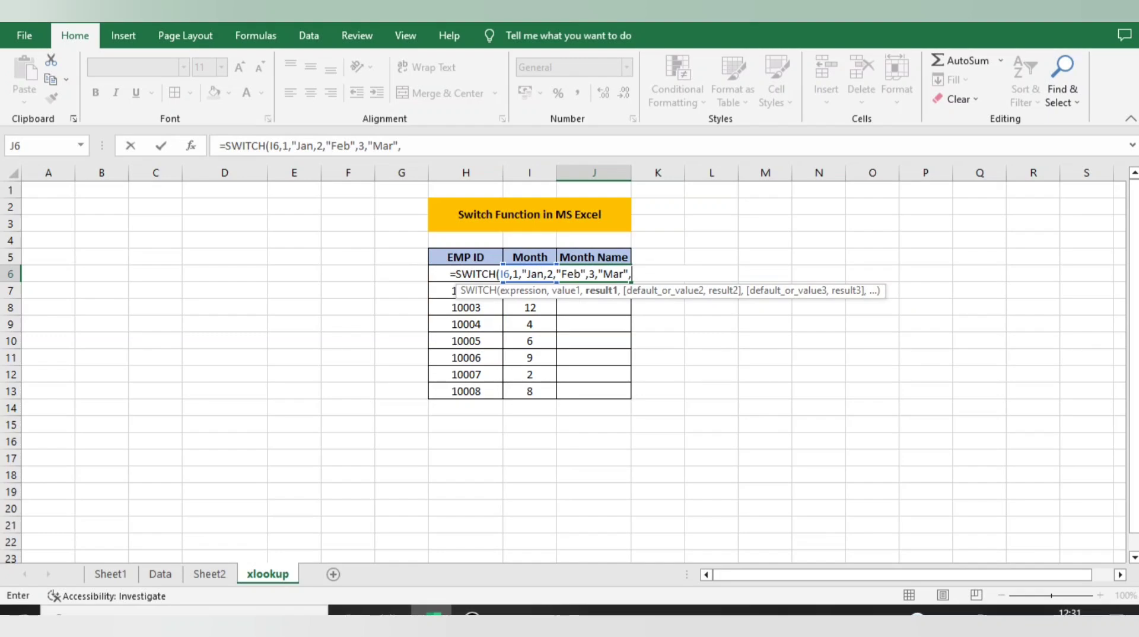
Complete the SWITCH formula in J6 with the pairs 4 for April and 12 for Dec, and enter it.
text(4,"Ar)
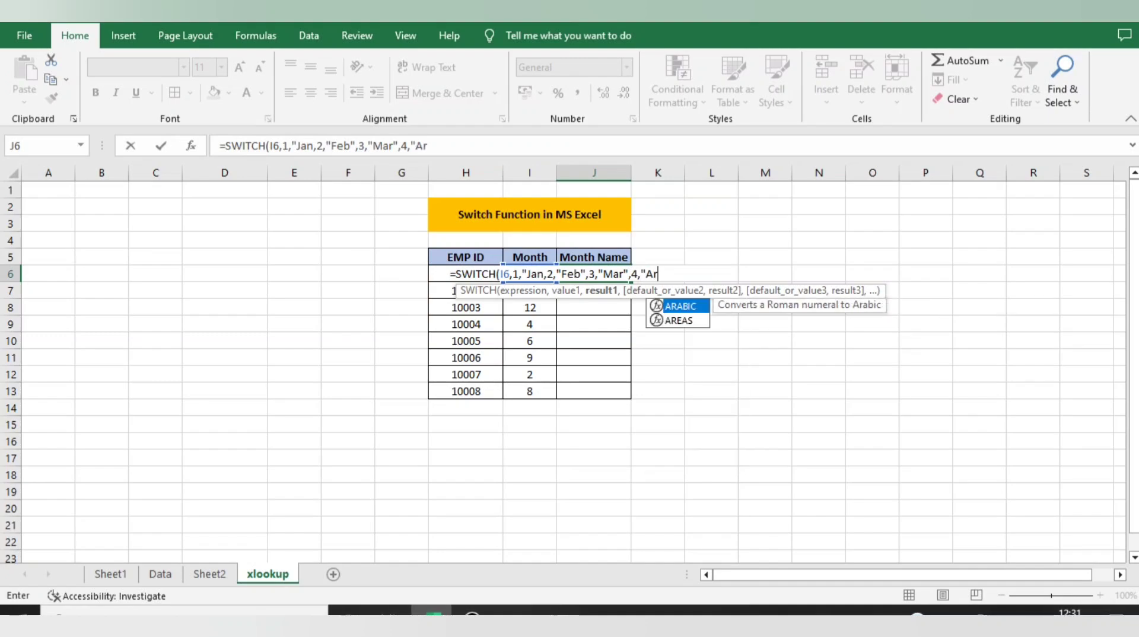
key(BackSpace)
text(pril)
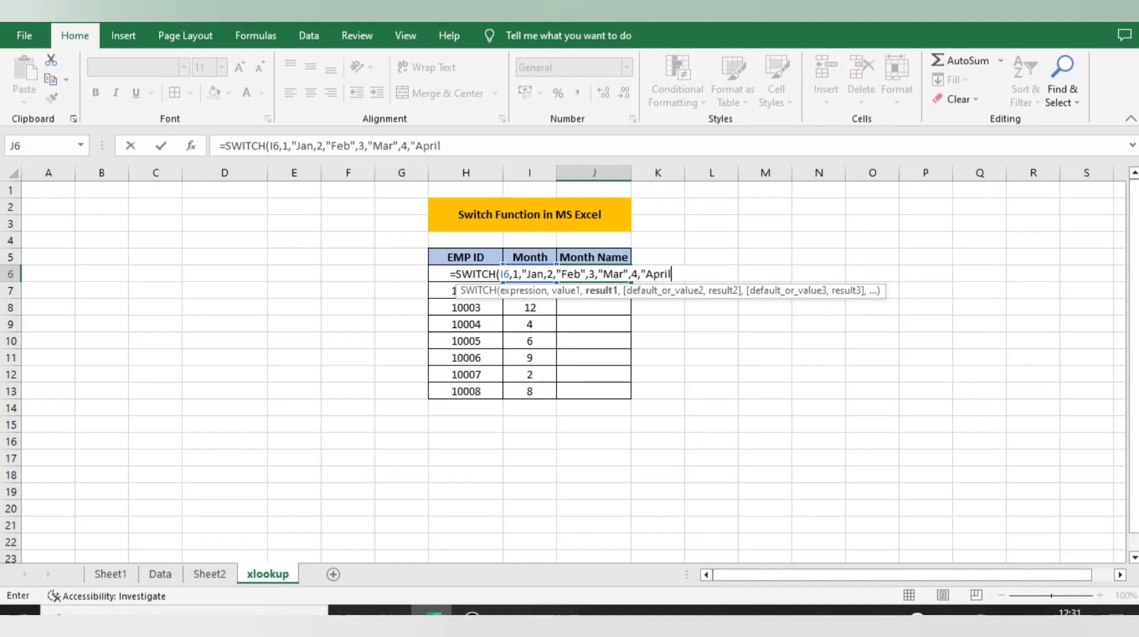
text(",12,"Dec)
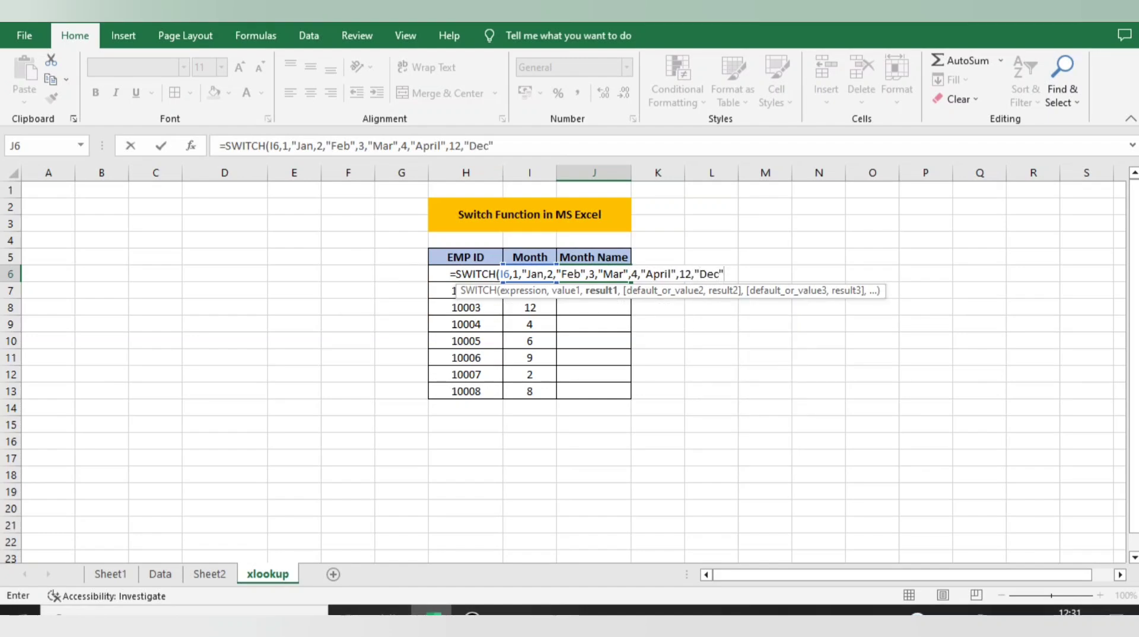
text("))
key(Return)
key(Return)
text(")
key(Return)
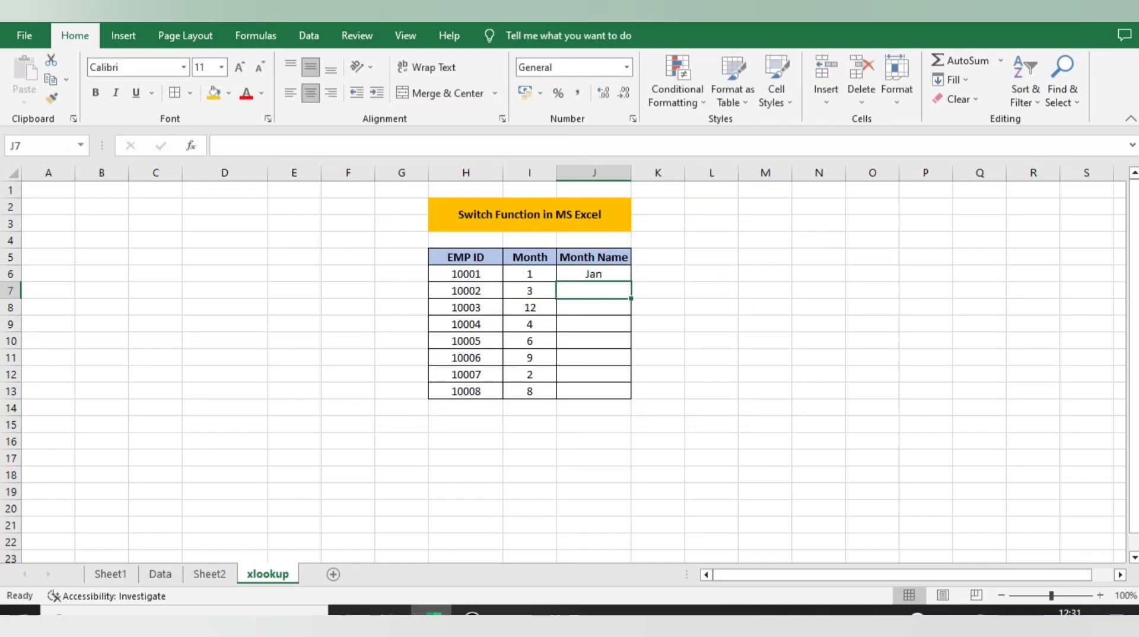
Copy the SWITCH formula from J6 into the remaining Month Name cells down to J13.
key(Up)
key(ctrl+c)
key(Left)
key(ctrl+Down)
key(Right)
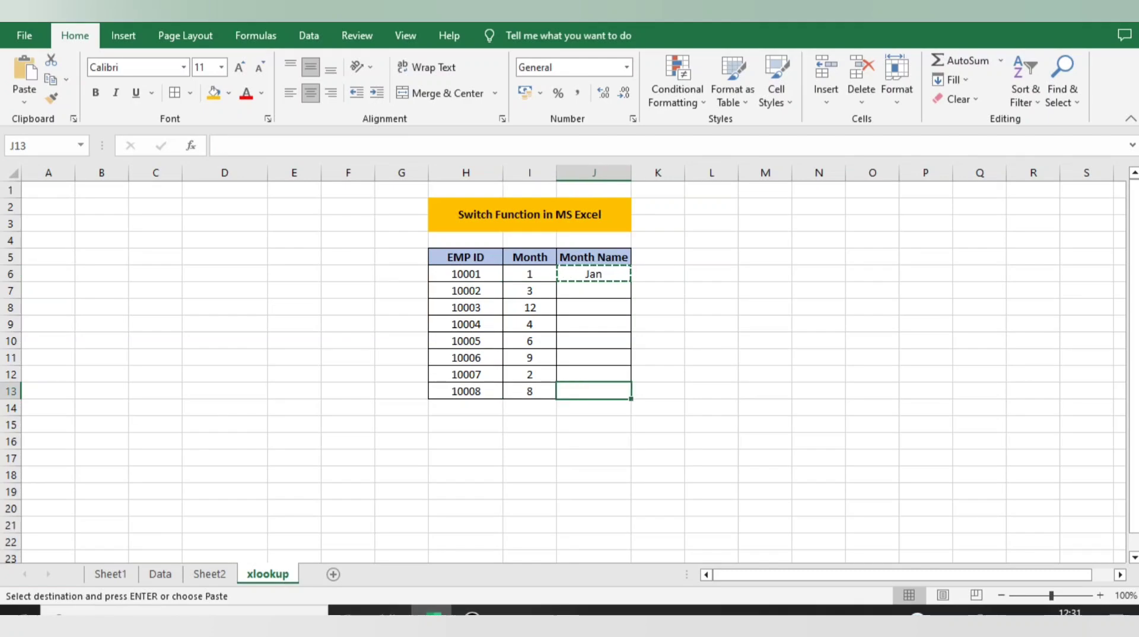
key(ctrl+shift+Up)
key(ctrl+v)
key(Left)
key(Right)
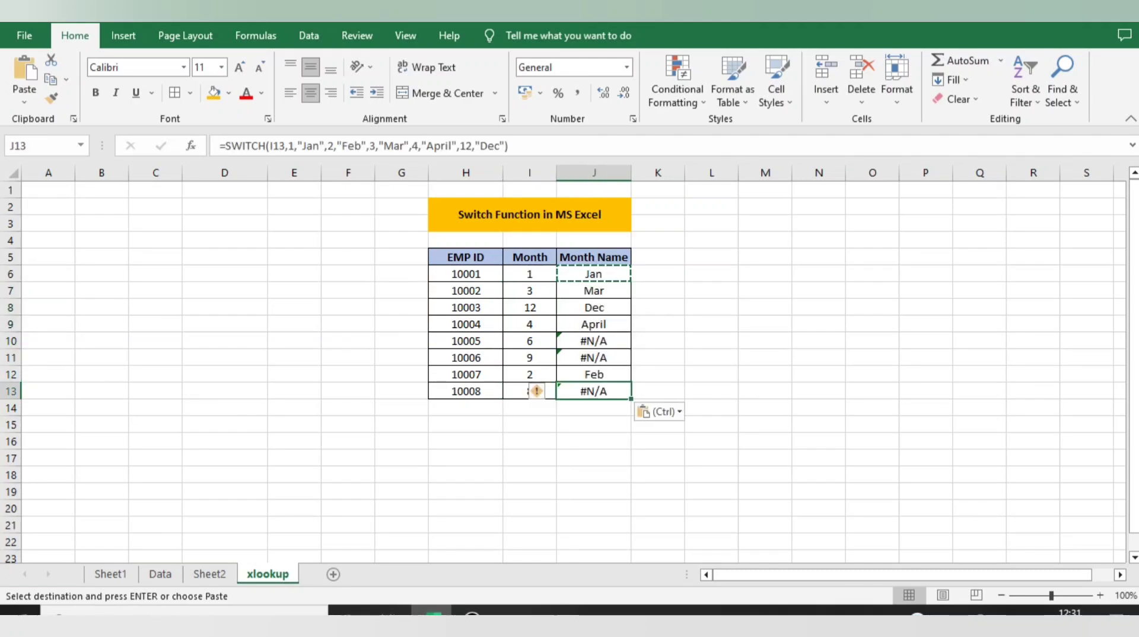
Compare each month number with its returned month name, row by row from row 6 to row 10.
key(ctrl+Up)
key(Left)
key(Down)
key(shift+Right)
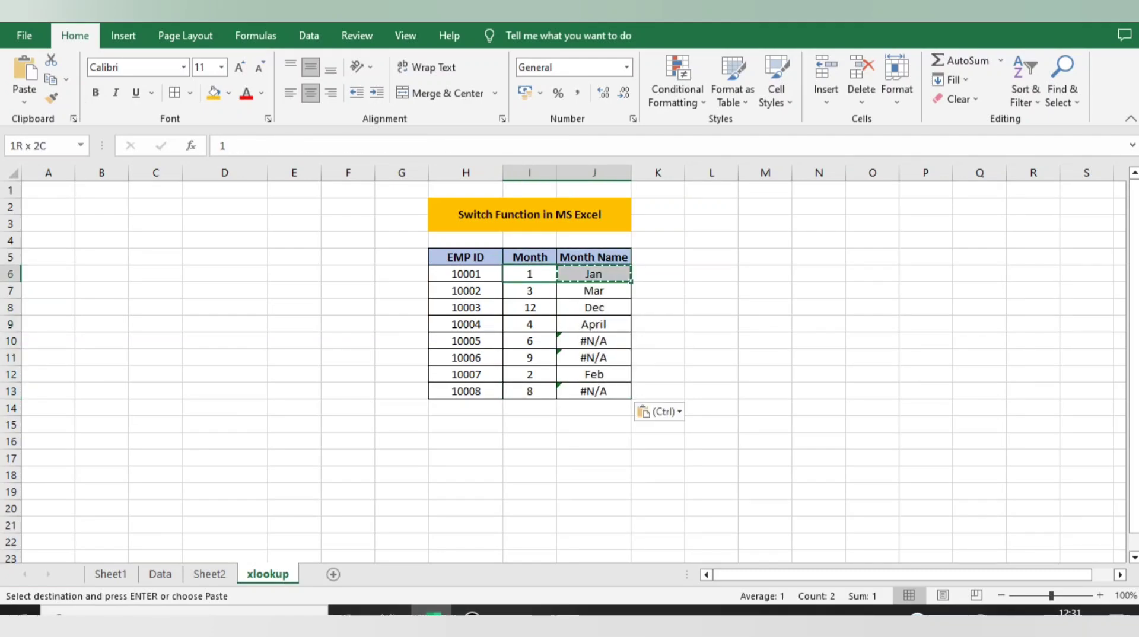
key(Down)
key(shift+Right)
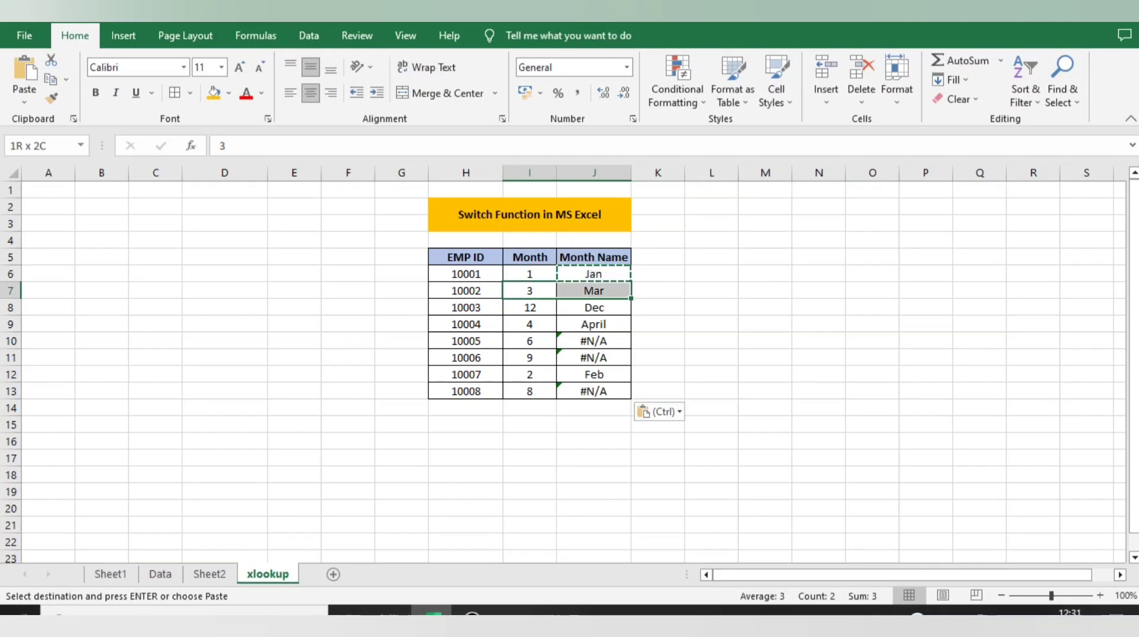
key(Down)
key(shift+Right)
key(Down)
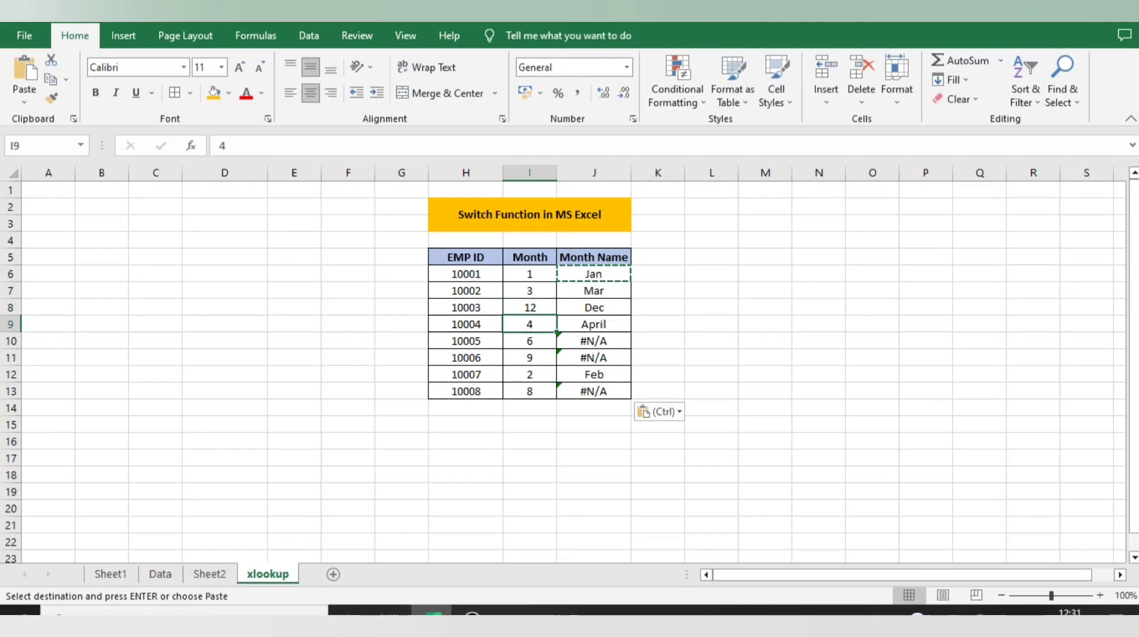
key(shift+Right)
key(Down)
Extend the SWITCH formula in J10 with the additional value 6 after the "Dec" result.
key(Right)
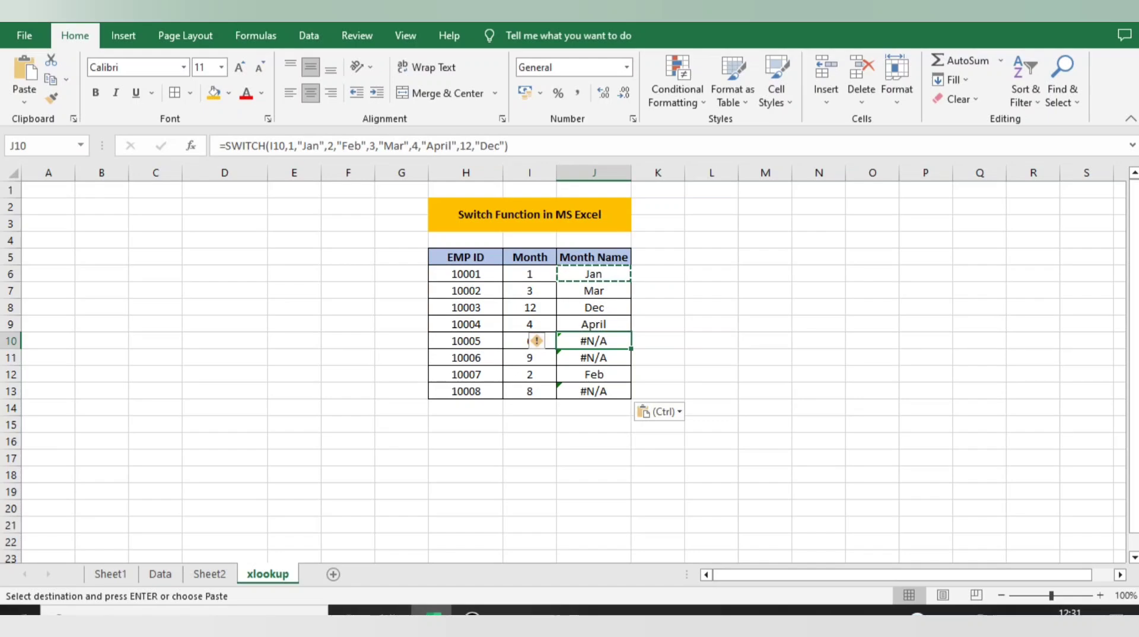
key(F2)
key(Left)
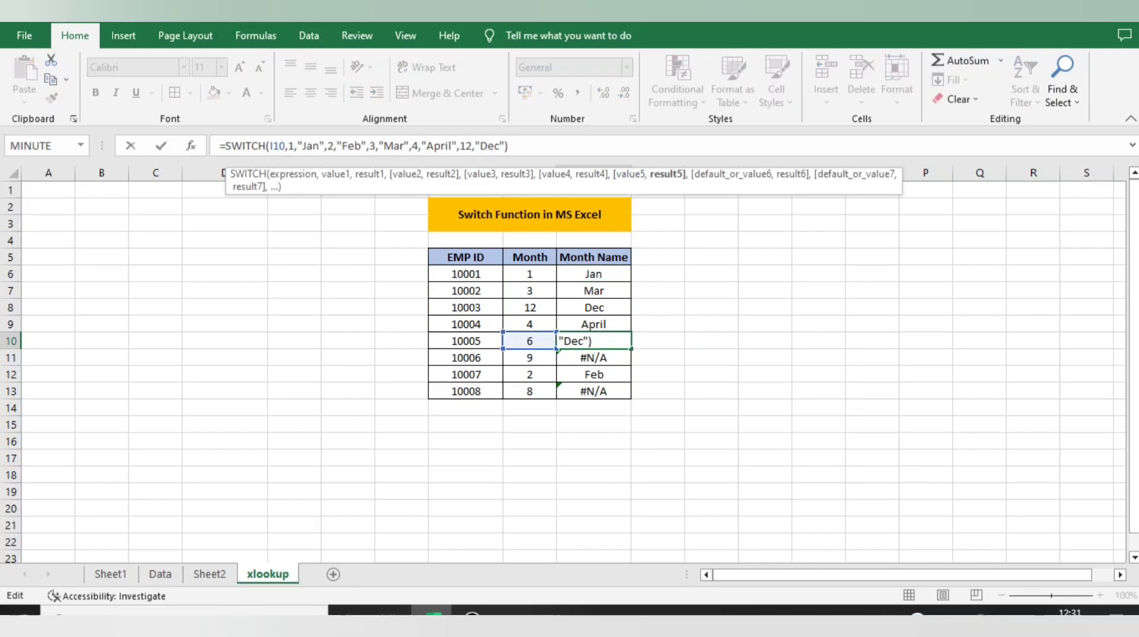
text(,6,)
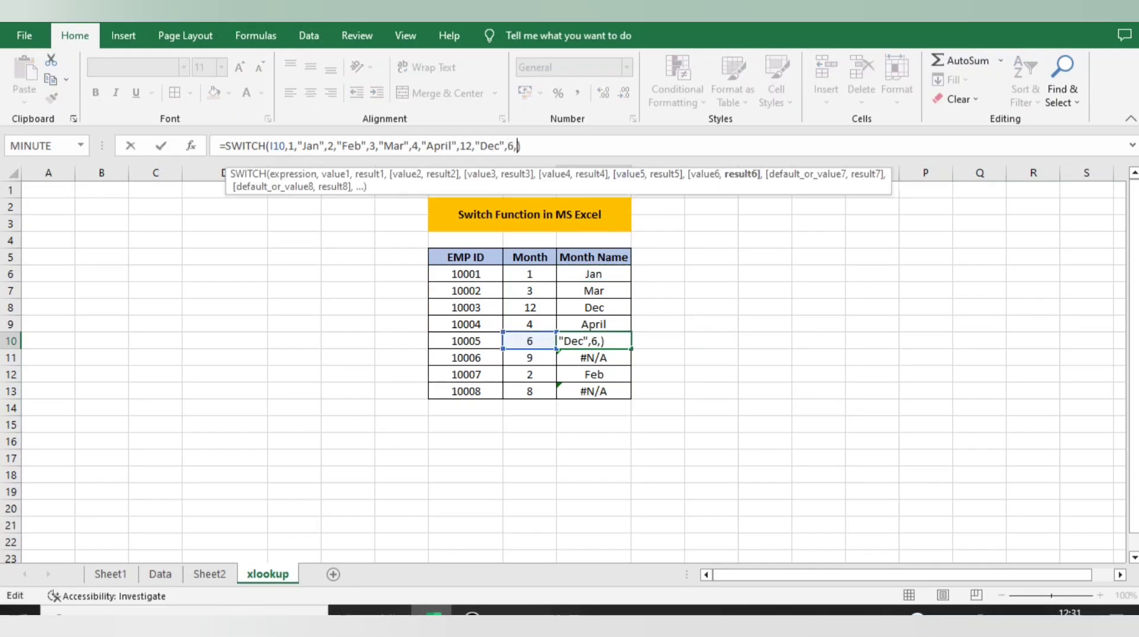
key(Home)
text(,)
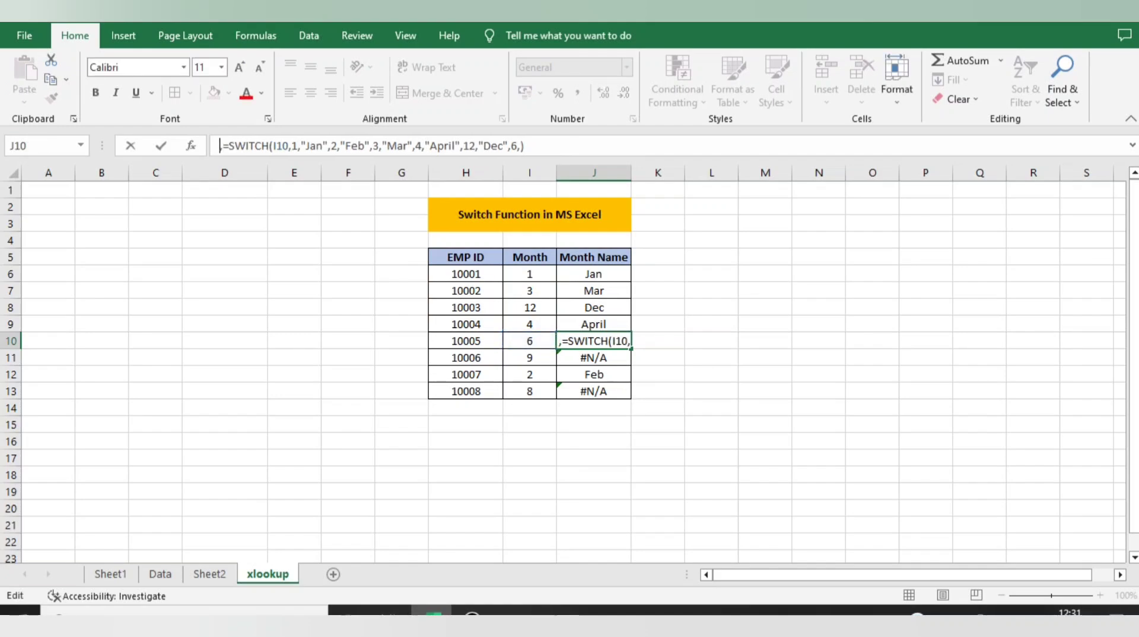
key(BackSpace)
key(shift+Right)
key(shift+Right)
key(shift+Right)
key(shift+Right)
key(shift+Right)
key(shift+Right)
key(shift+Right)
key(shift+Right)
key(shift+Right)
key(shift+Right)
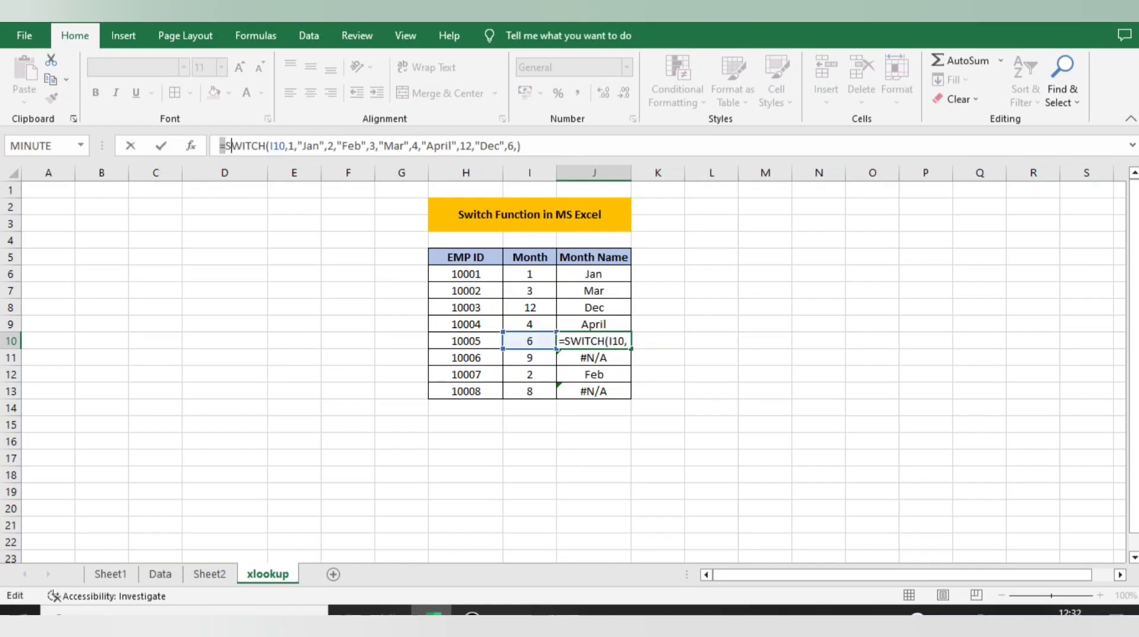
key(End)
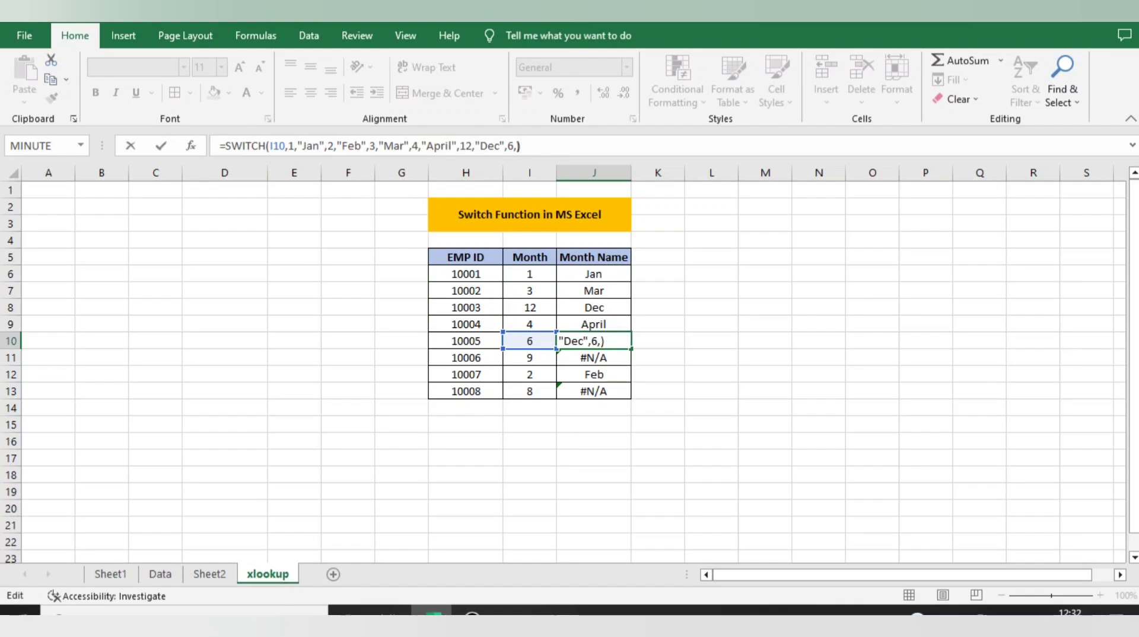
key(Left)
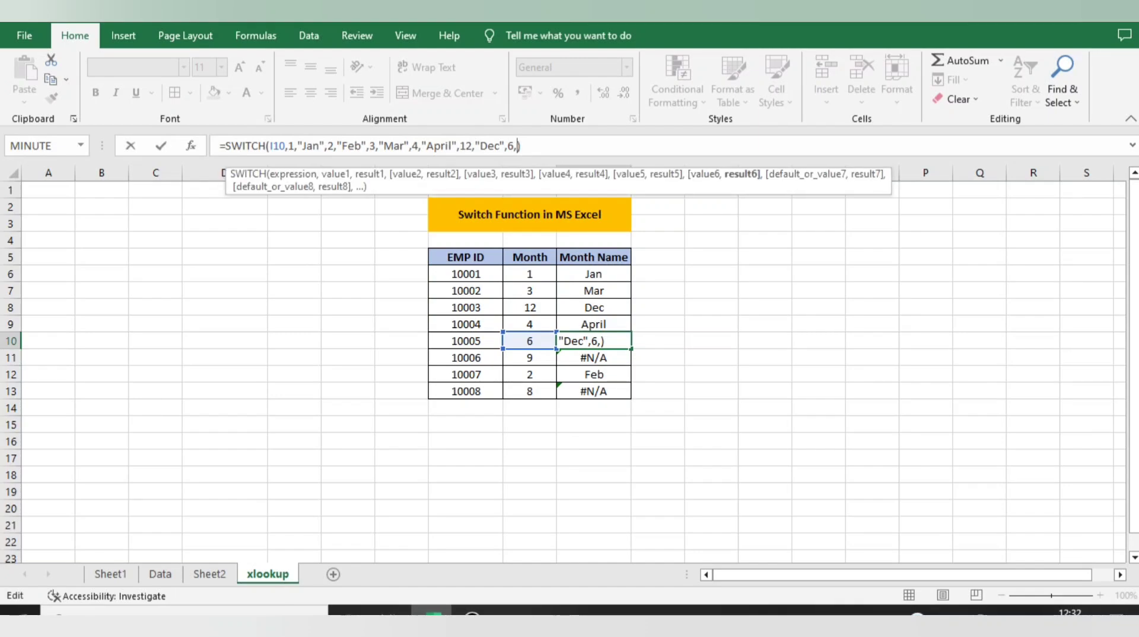
Add "June" as the result for value 6 in the J10 SWITCH formula and enter it.
text("June")
key(Home)
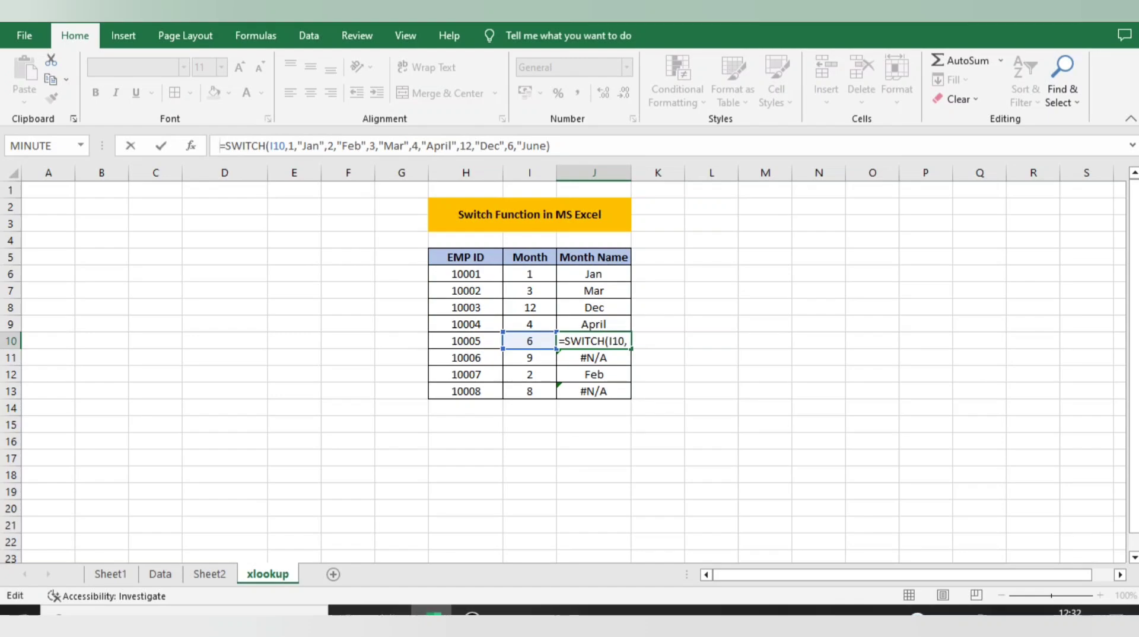
key(End)
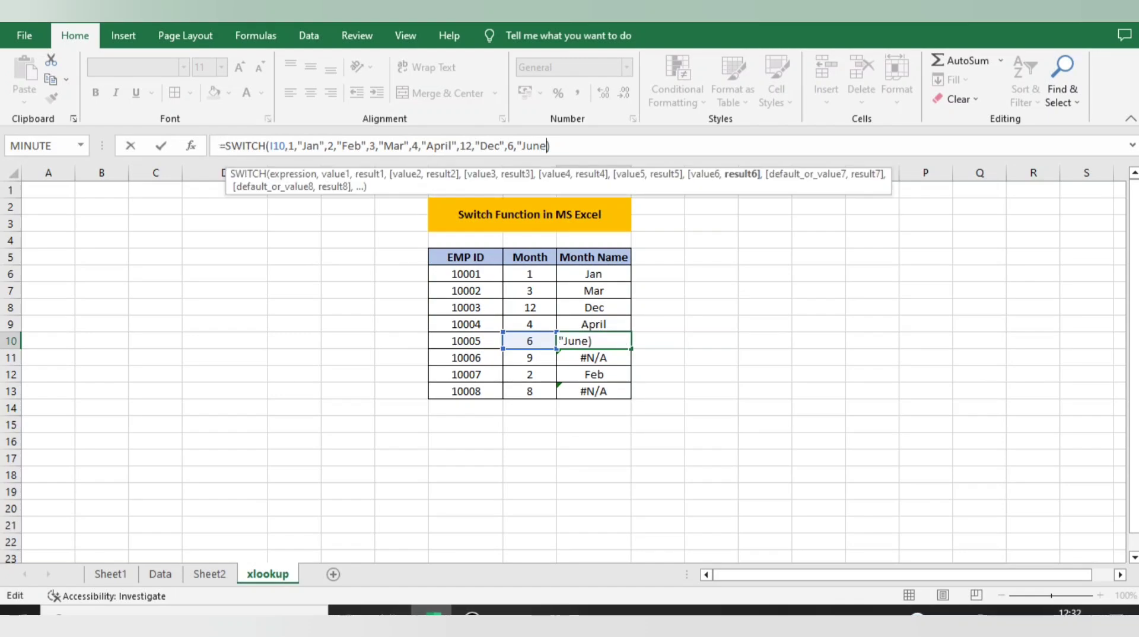
key(Return)
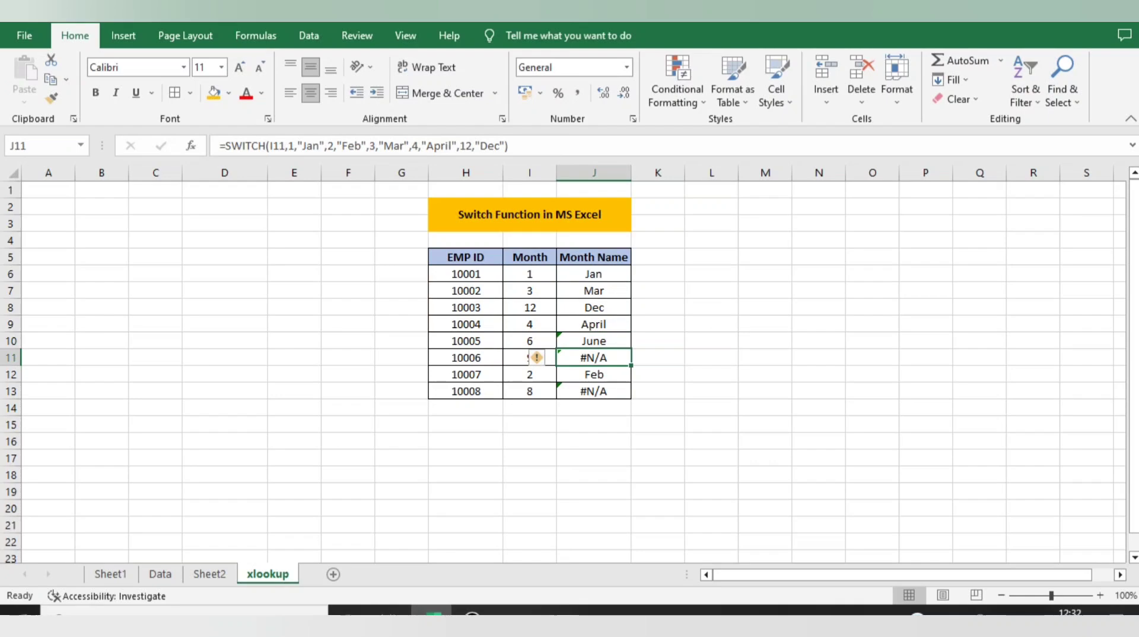
Extend the SWITCH formula in J11 with value 9 and result "Sept" after the "Dec" result, and enter it.
key(F2)
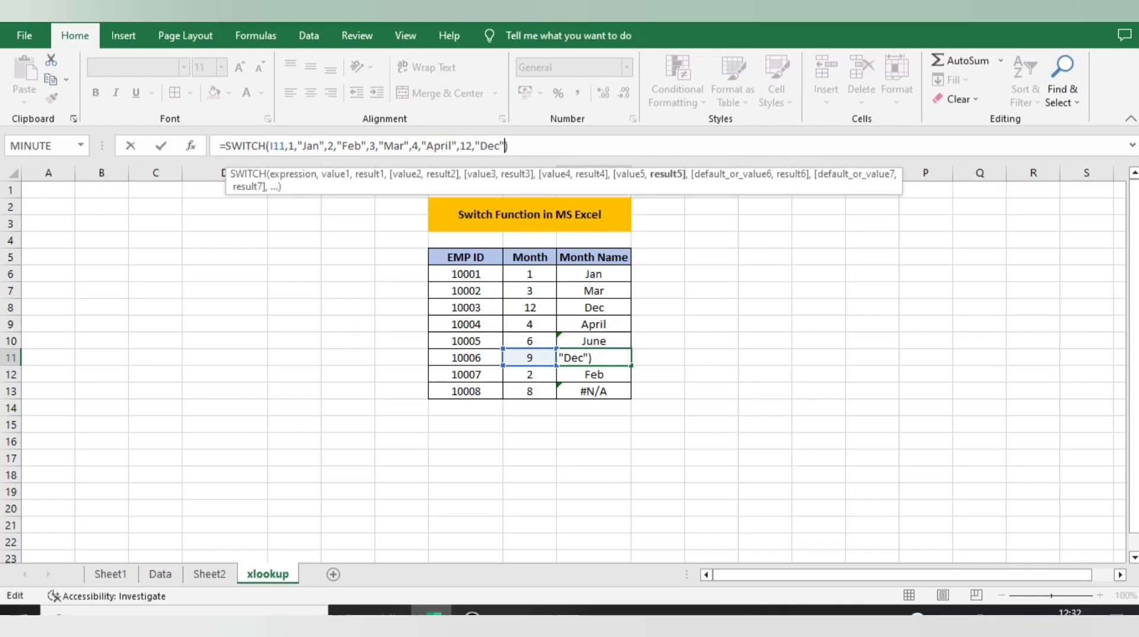
text(,8)
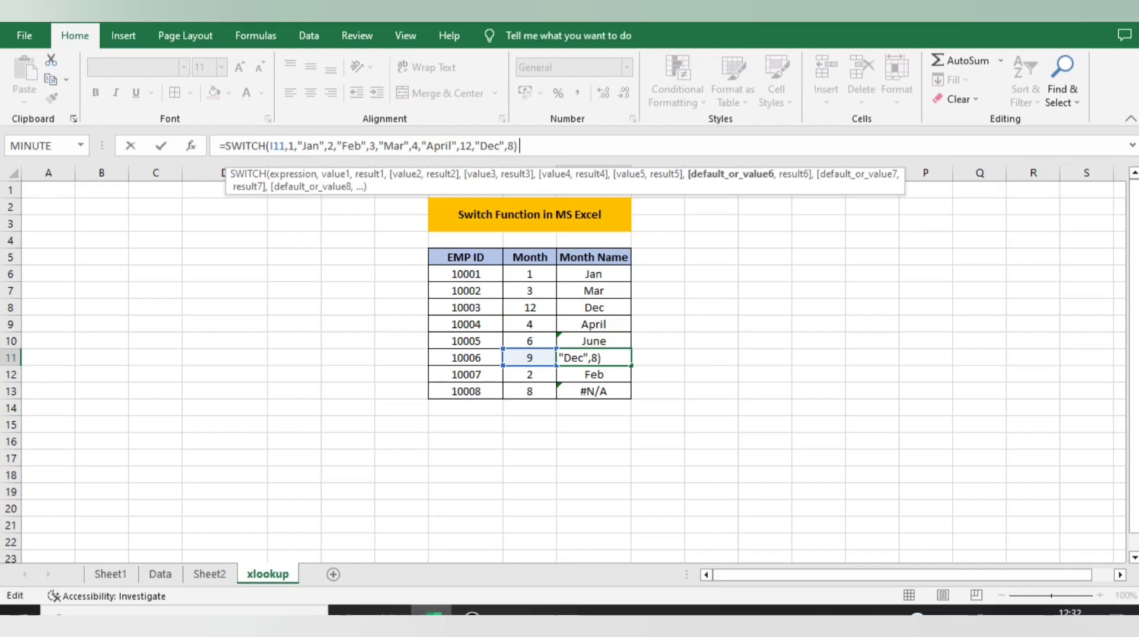
key(Left)
key(BackSpace)
text(9,)
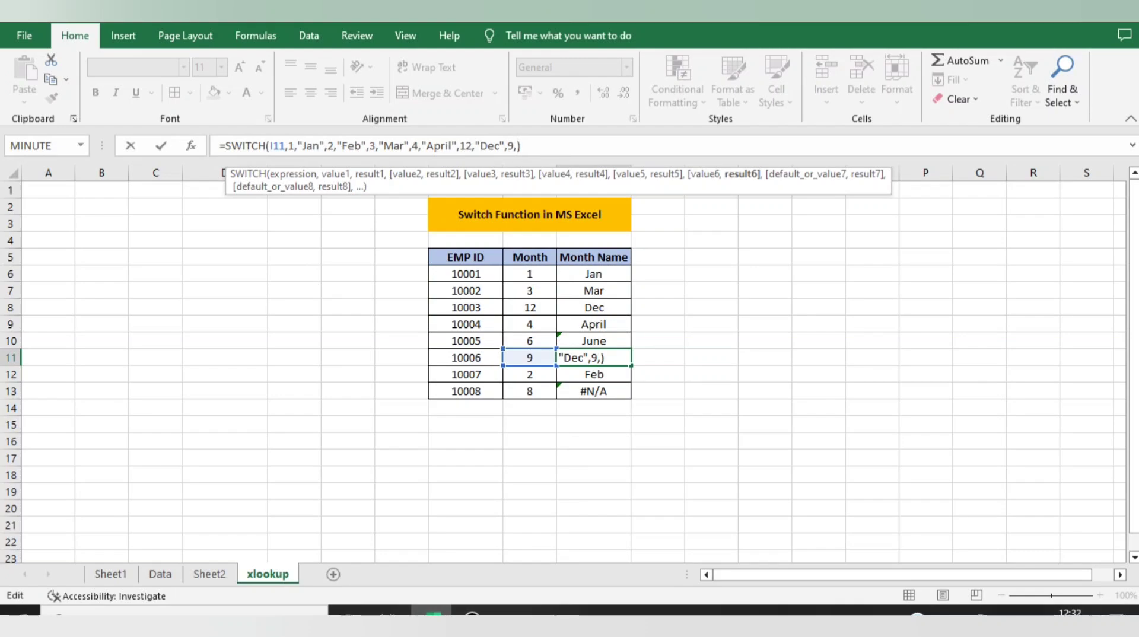
text(")
text(Se)
text(pt")
text(_)
key(Return)
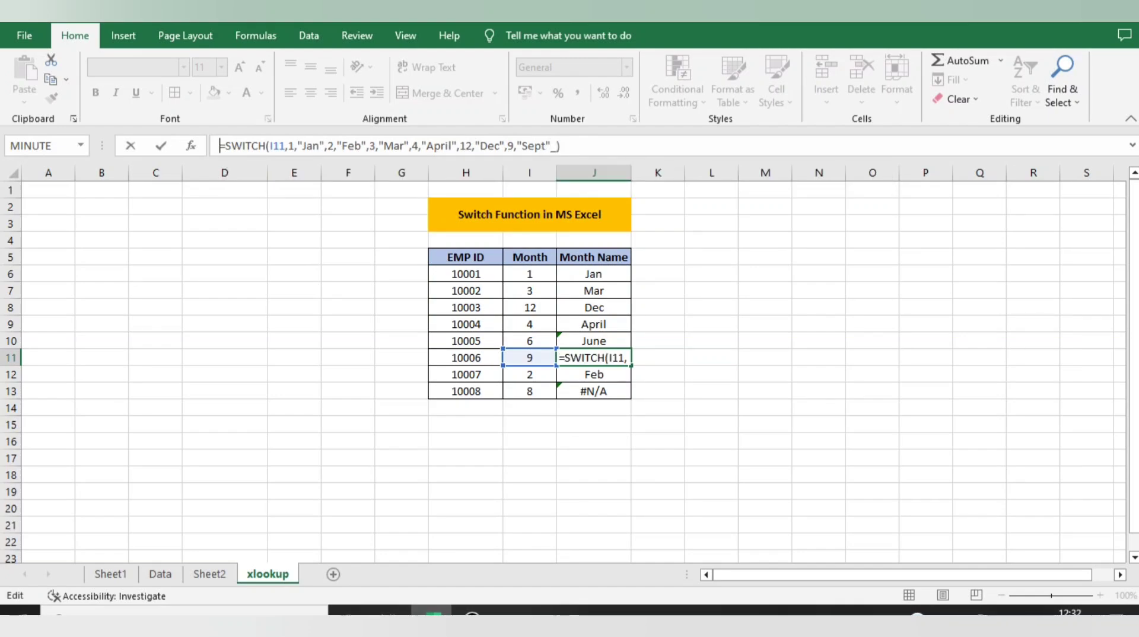
click(556, 146)
key(BackSpace)
key(Return)
Compare the month number with its month name in row 11, and review the whole table H5:J13 and the formula in J6.
key(Up)
key(Left)
key(shift+Right)
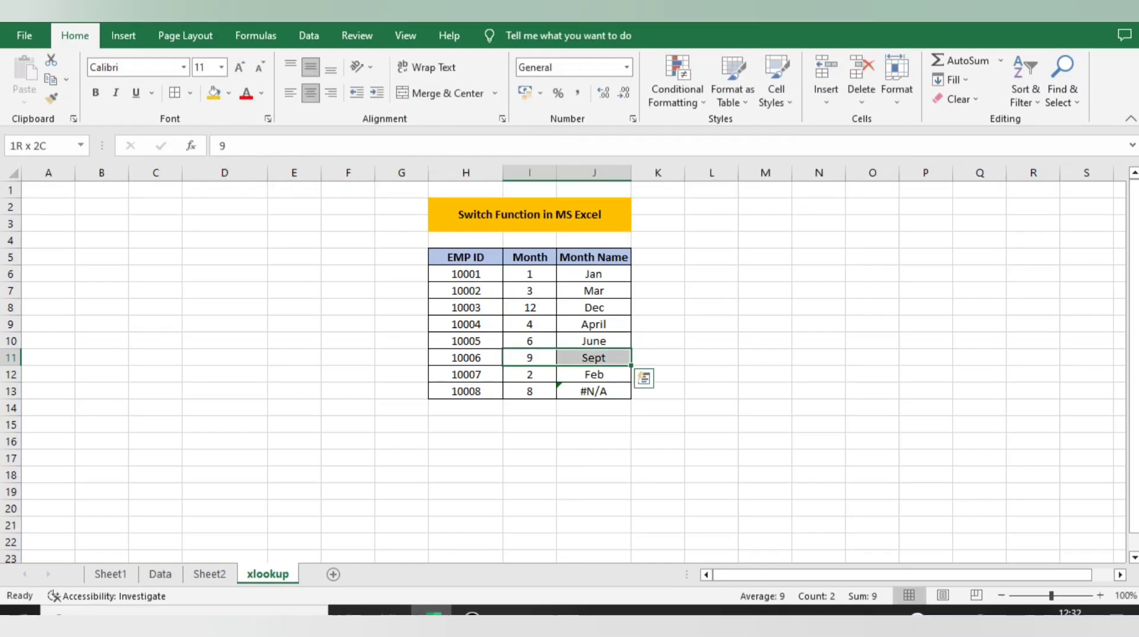
key(Up)
key(Right)
click(594, 391)
drag(466, 257, 593, 393)
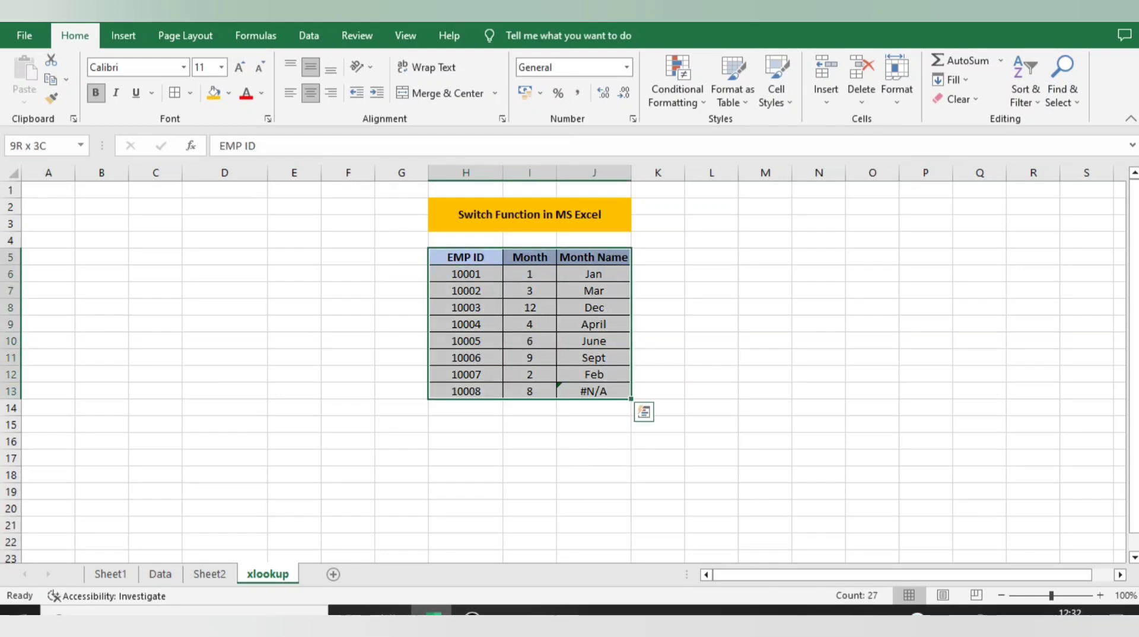
key(Right)
key(Right)
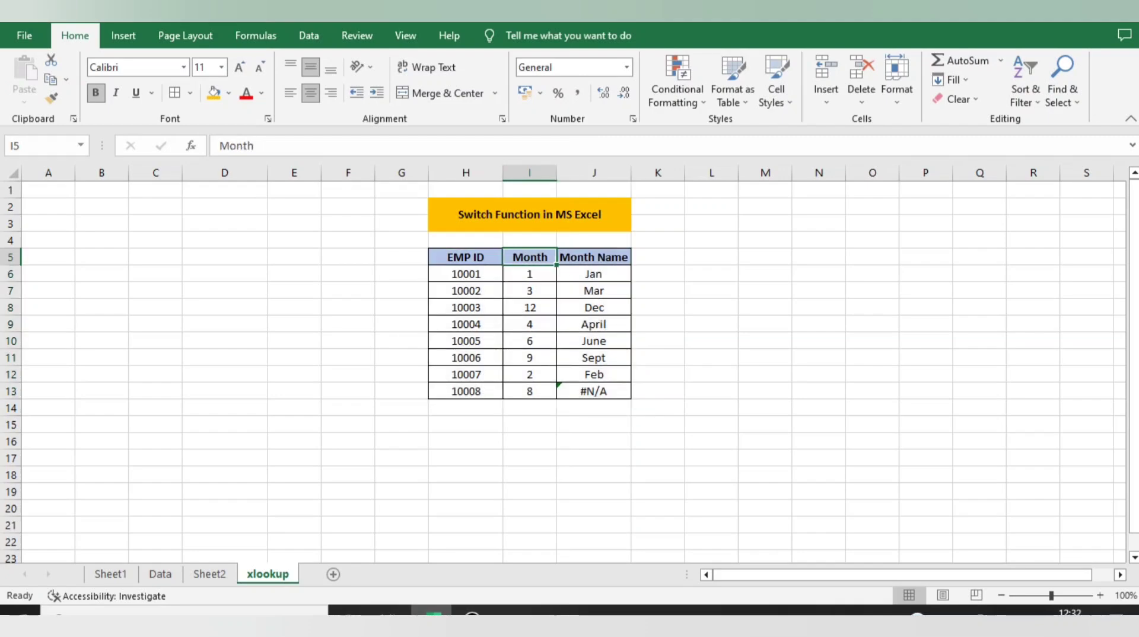
key(Down)
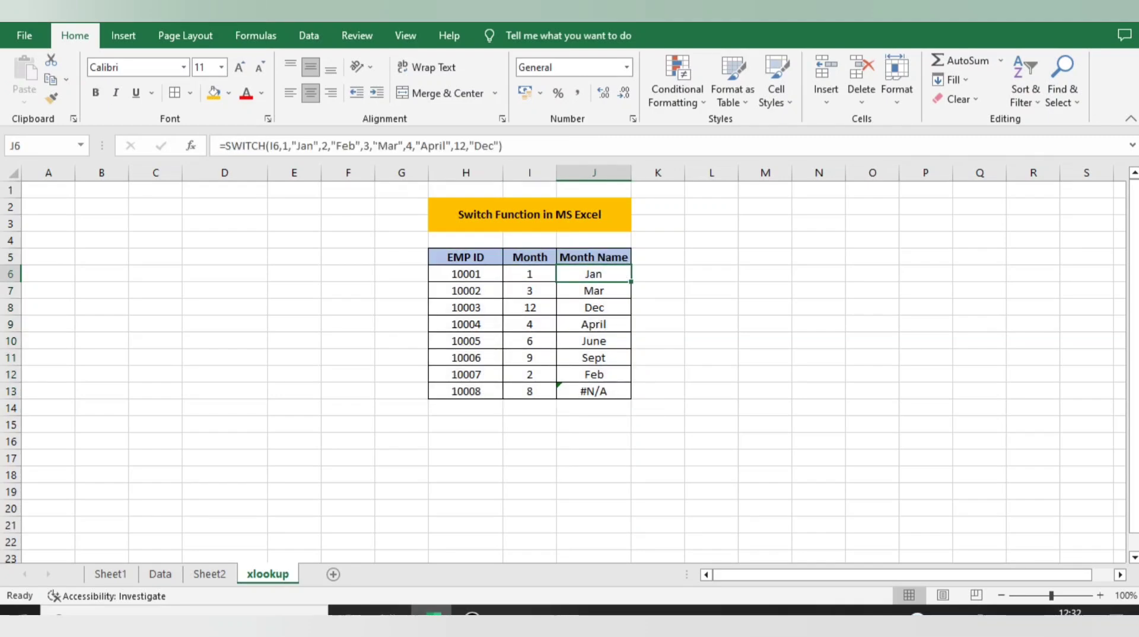